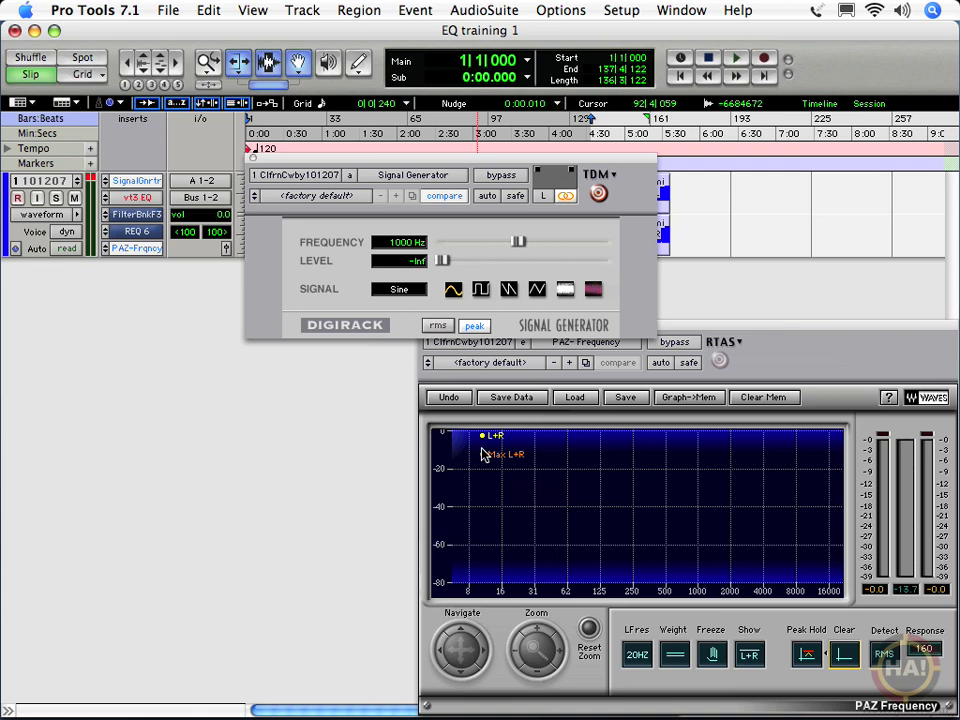
Raise the 1000 Hz test sine to -36.1 dB, sweep it down to 286 Hz, then up to 20000 Hz.
{"action": "left_click_drag", "start_coordinate": [472, 158], "coordinate": [467, 143]}
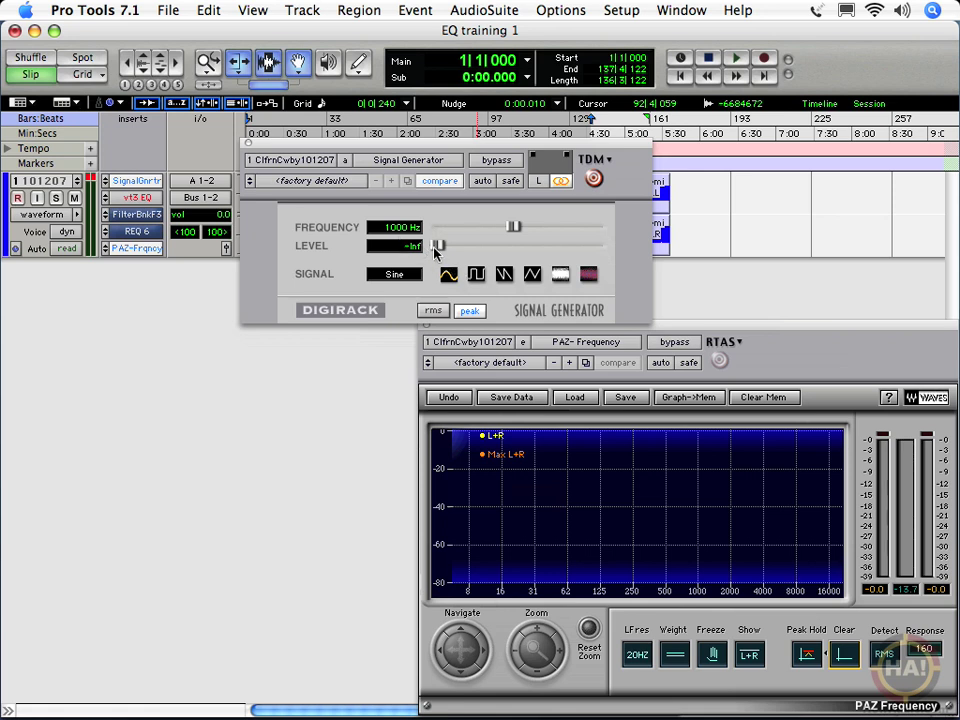
{"action": "left_click_drag", "start_coordinate": [445, 247], "coordinate": [466, 247]}
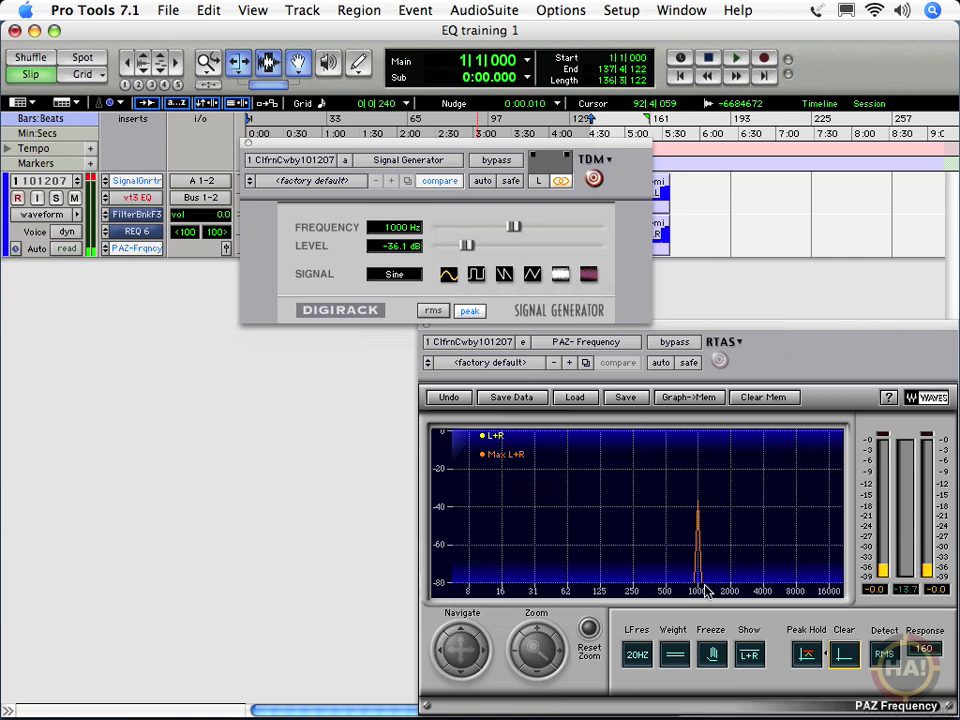
{"action": "left_click_drag", "start_coordinate": [515, 227], "coordinate": [447, 236]}
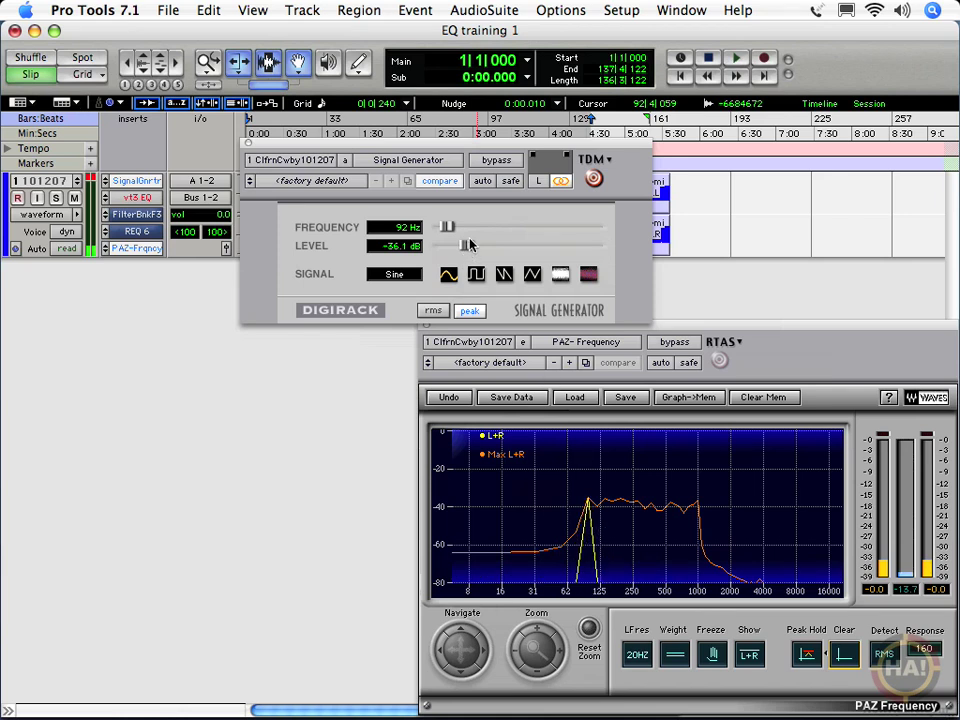
{"action": "left_click_drag", "start_coordinate": [449, 228], "coordinate": [613, 229]}
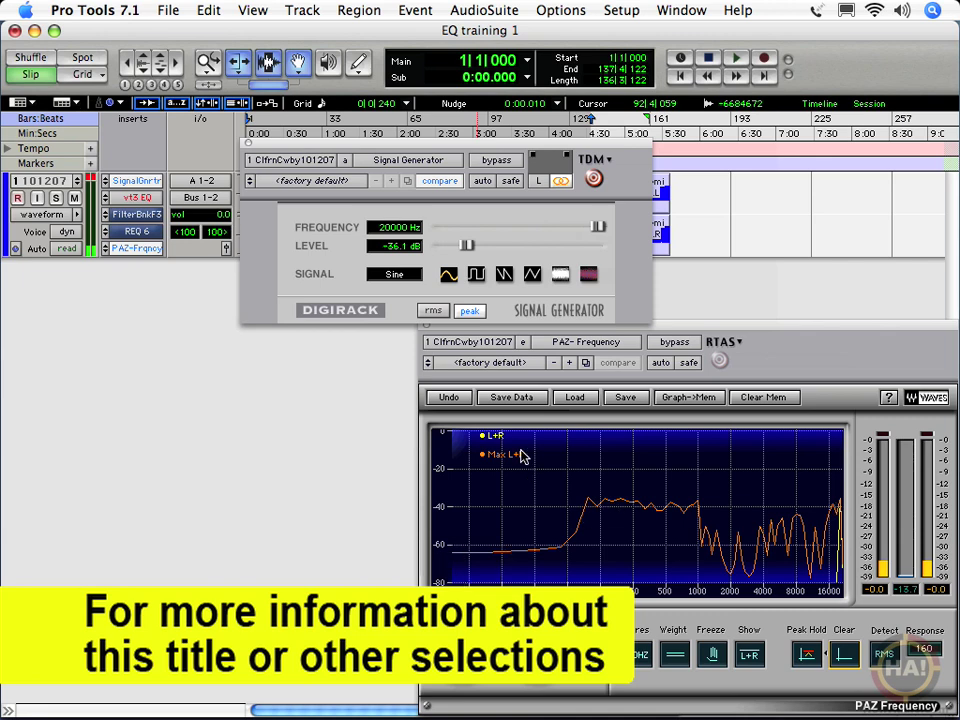
Silence the tone, switch the Signal Generator to pink noise, and bring it up onto the spectrum.
{"action": "left_click_drag", "start_coordinate": [471, 247], "coordinate": [437, 247]}
{"action": "left_click", "coordinate": [588, 274]}
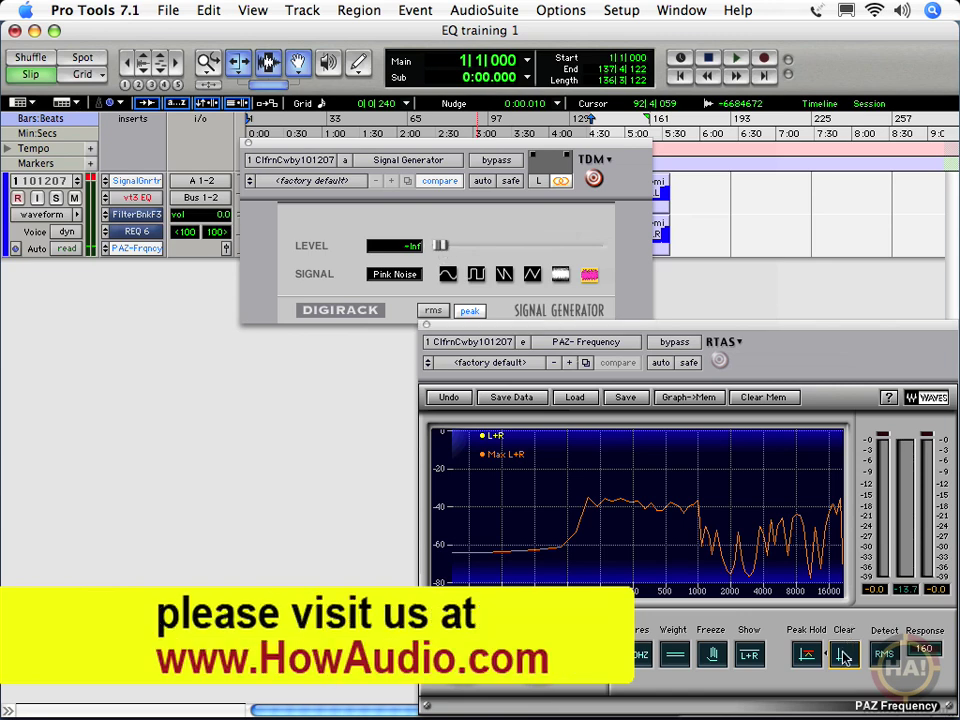
{"action": "left_click_drag", "start_coordinate": [441, 246], "coordinate": [469, 242]}
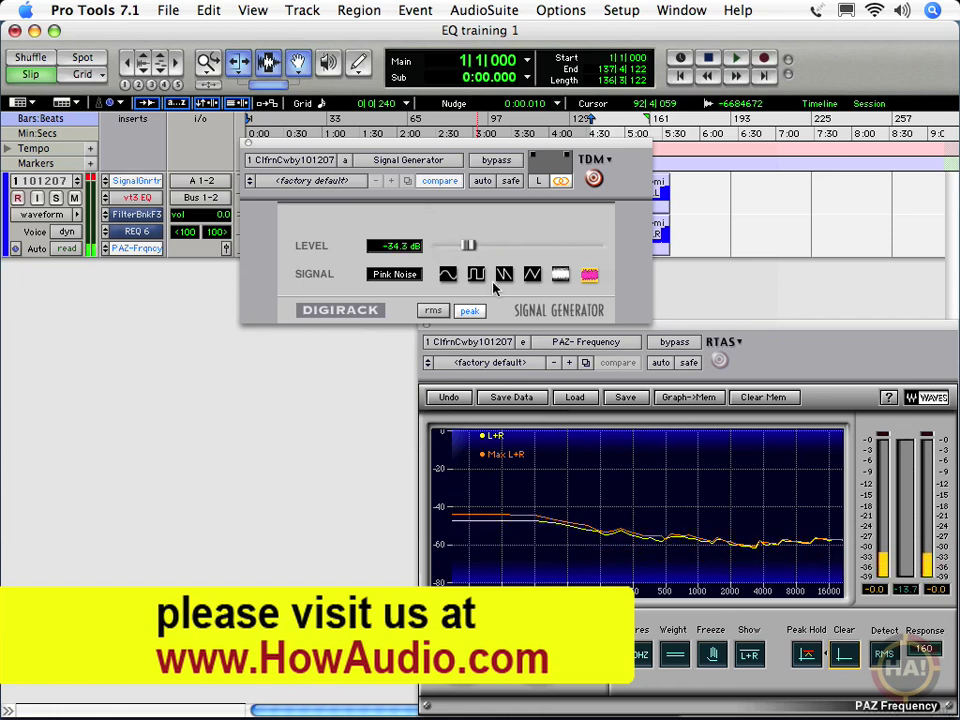
{"action": "left_click", "coordinate": [123, 199]}
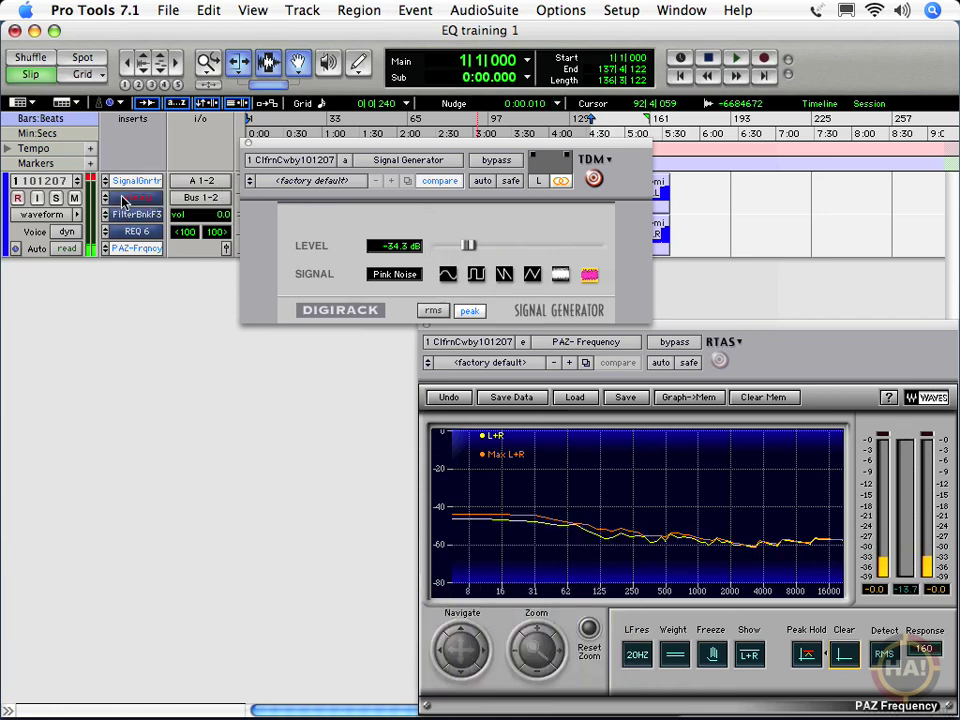
Clear the PAZ peak-hold trace and set the pink noise level to -31.6 dB.
{"action": "left_click", "coordinate": [845, 655]}
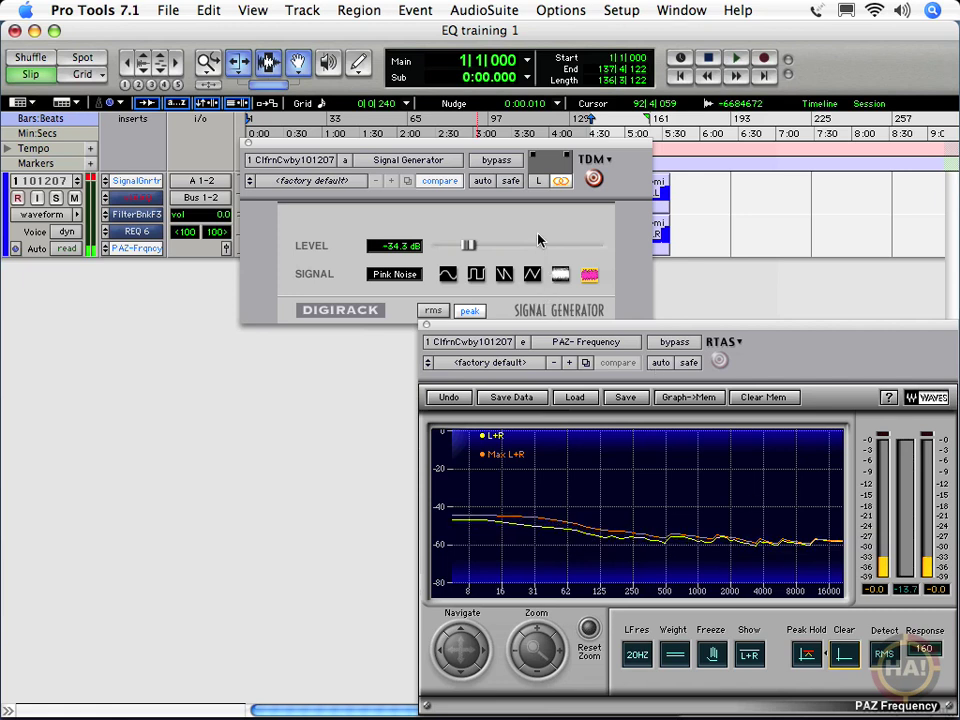
{"action": "left_click", "coordinate": [471, 248]}
{"action": "left_click_drag", "start_coordinate": [471, 248], "coordinate": [474, 249]}
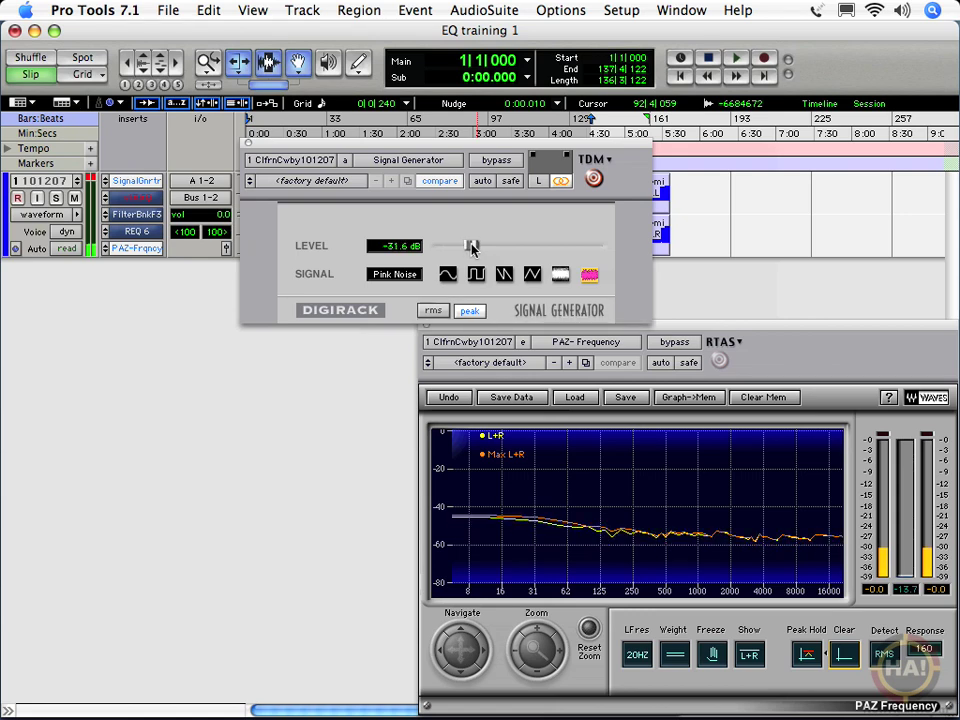
Open the vt3 EQ, boost the treble, then cut it hard to drop the noise's highs.
{"action": "left_click", "coordinate": [143, 198]}
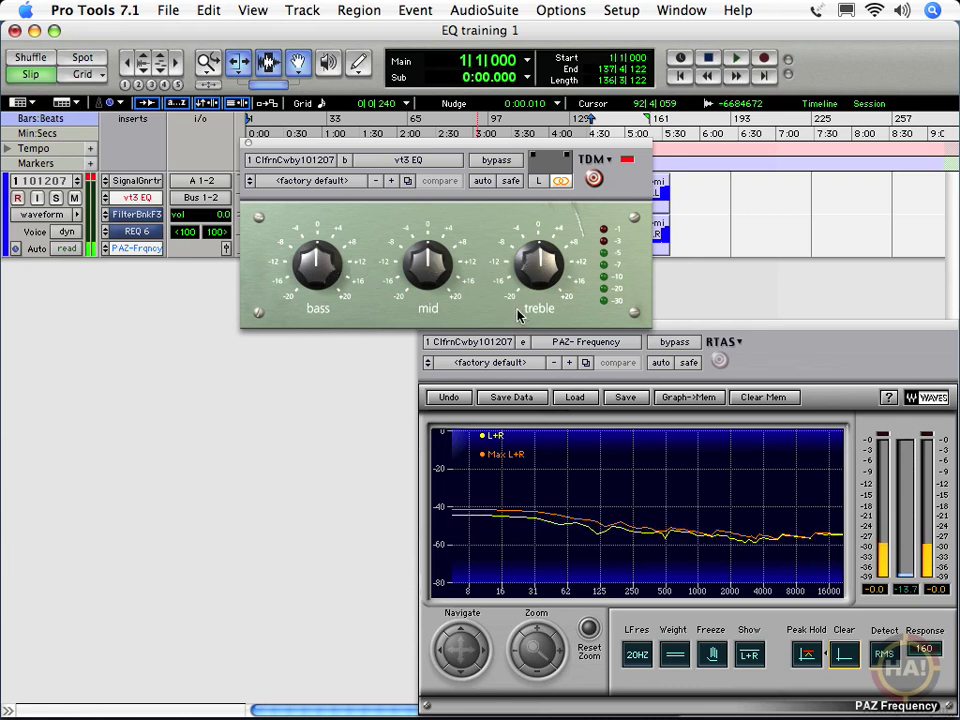
{"action": "left_click_drag", "start_coordinate": [528, 283], "coordinate": [535, 226]}
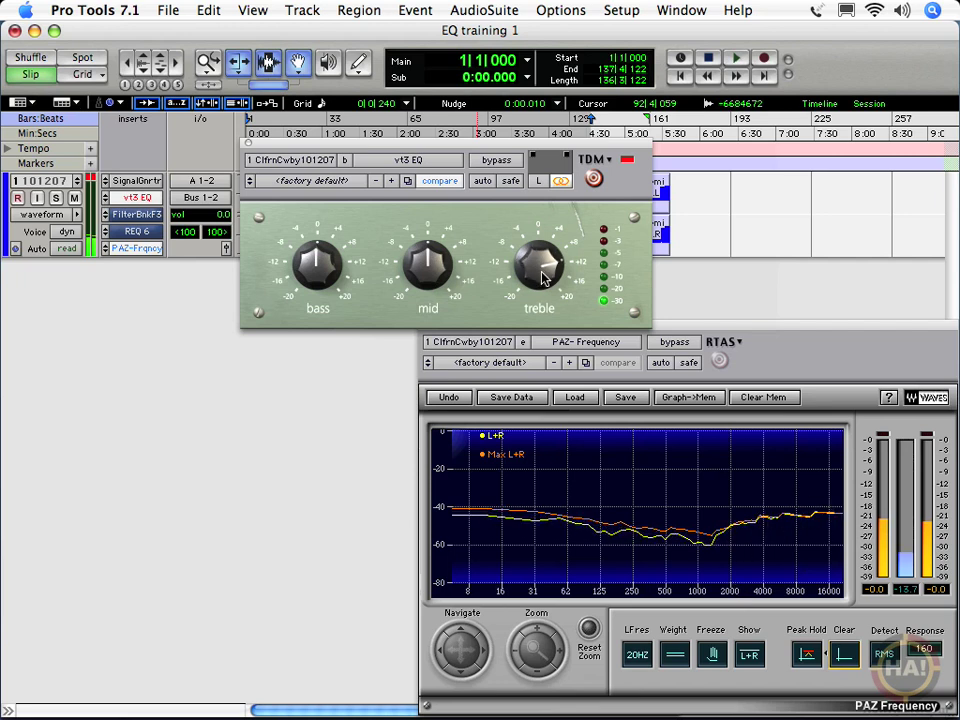
{"action": "mouse_move", "coordinate": [542, 268]}
{"action": "left_mouse_down"}
{"action": "mouse_move", "coordinate": [548, 286]}
{"action": "mouse_move", "coordinate": [536, 320]}
{"action": "left_mouse_up"}
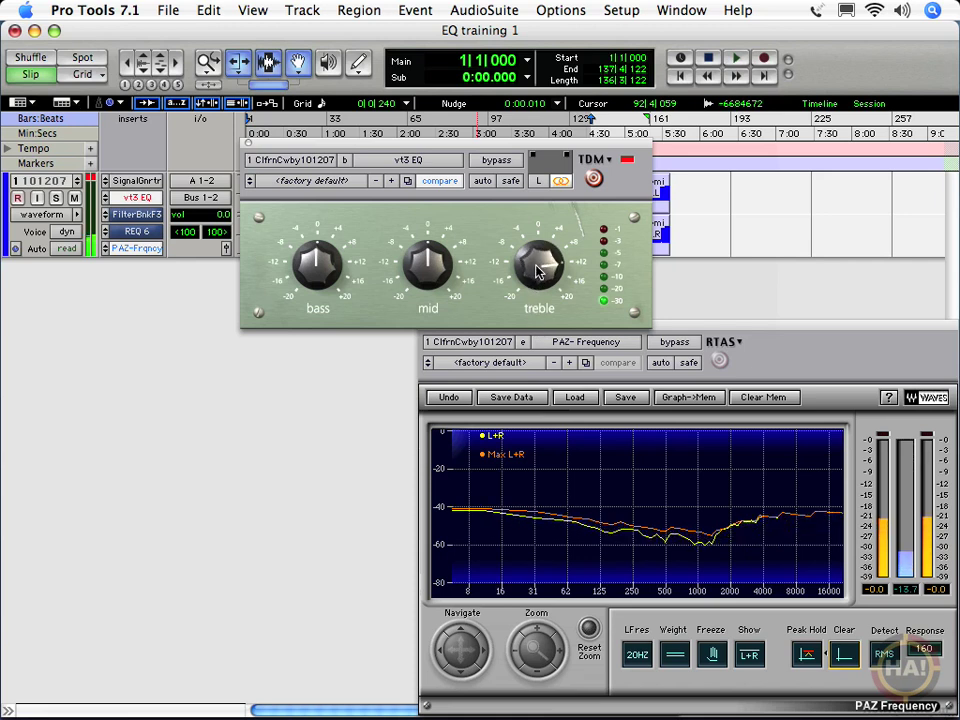
{"action": "mouse_move", "coordinate": [537, 271]}
{"action": "left_mouse_down"}
{"action": "mouse_move", "coordinate": [521, 343]}
{"action": "mouse_move", "coordinate": [522, 452]}
{"action": "left_mouse_up"}
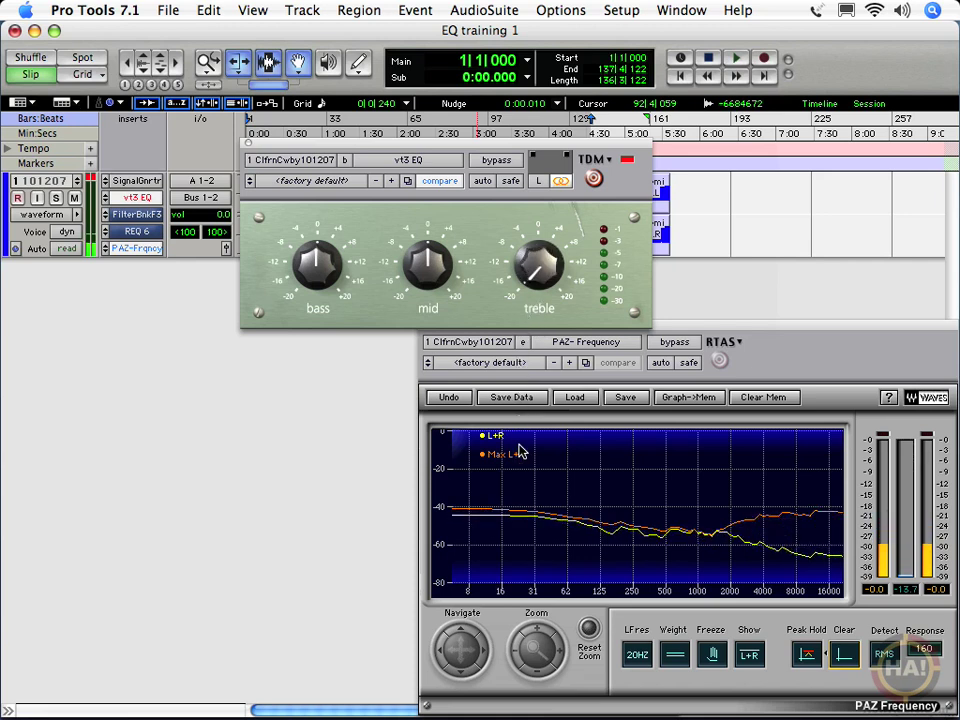
Reset treble to flat, then boost and cut the bass to about -16 before resetting it.
{"action": "left_click", "coordinate": [537, 265], "text": "alt"}
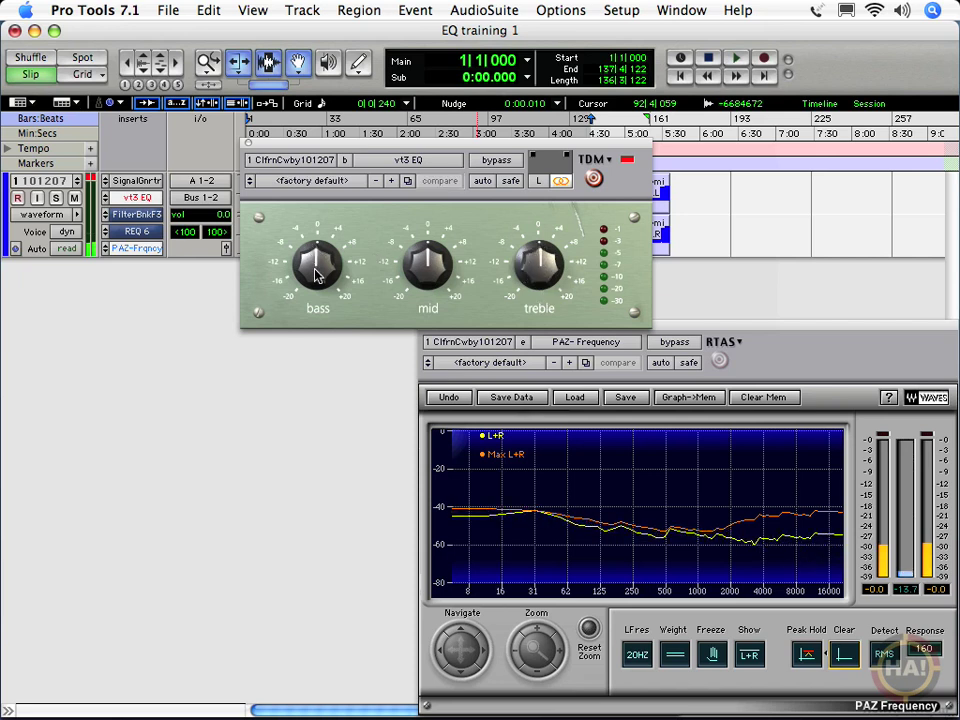
{"action": "left_click_drag", "start_coordinate": [316, 258], "coordinate": [330, 212]}
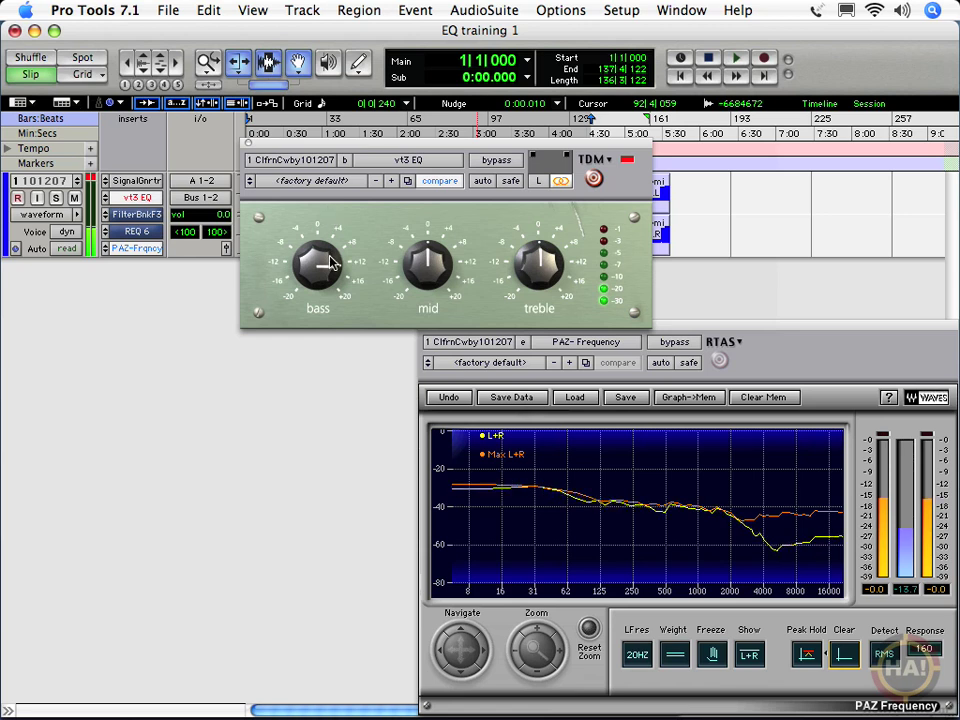
{"action": "mouse_move", "coordinate": [330, 262]}
{"action": "left_mouse_down"}
{"action": "mouse_move", "coordinate": [300, 360]}
{"action": "mouse_move", "coordinate": [307, 562]}
{"action": "left_mouse_up"}
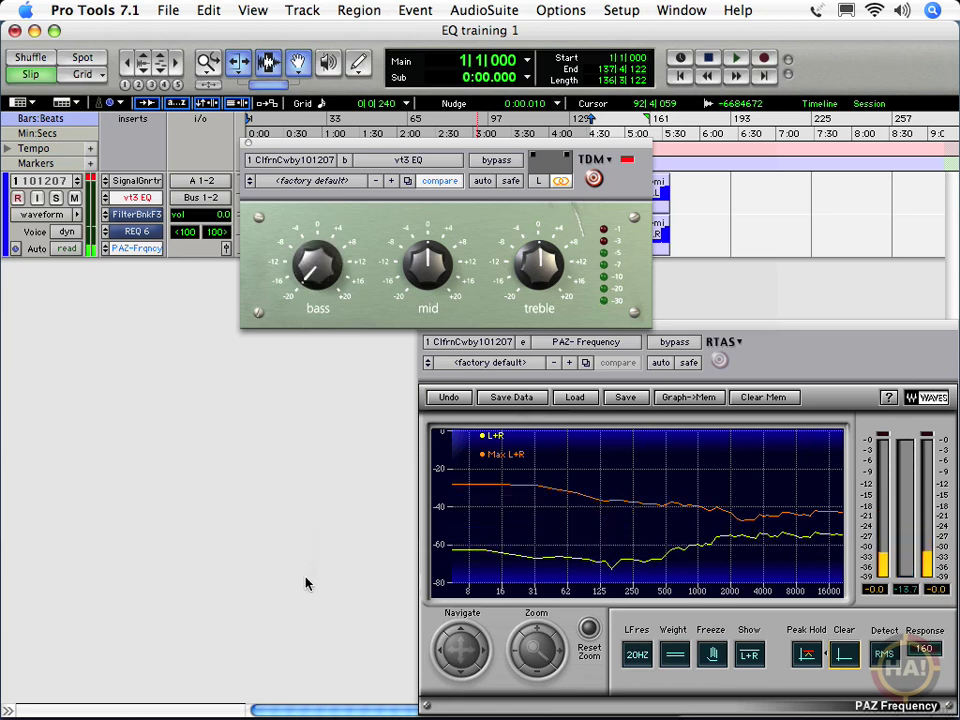
{"action": "left_click", "coordinate": [306, 262], "text": "alt"}
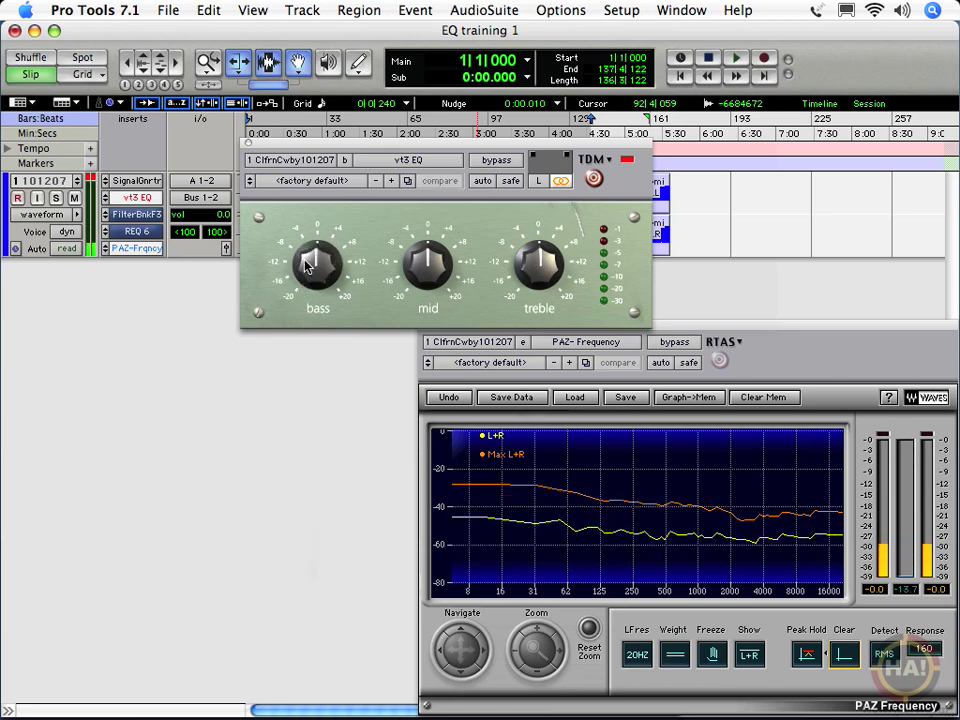
Cut the mids around 2 kHz, boost, cut again, and finish with a mid boost.
{"action": "left_click_drag", "start_coordinate": [428, 262], "coordinate": [422, 442]}
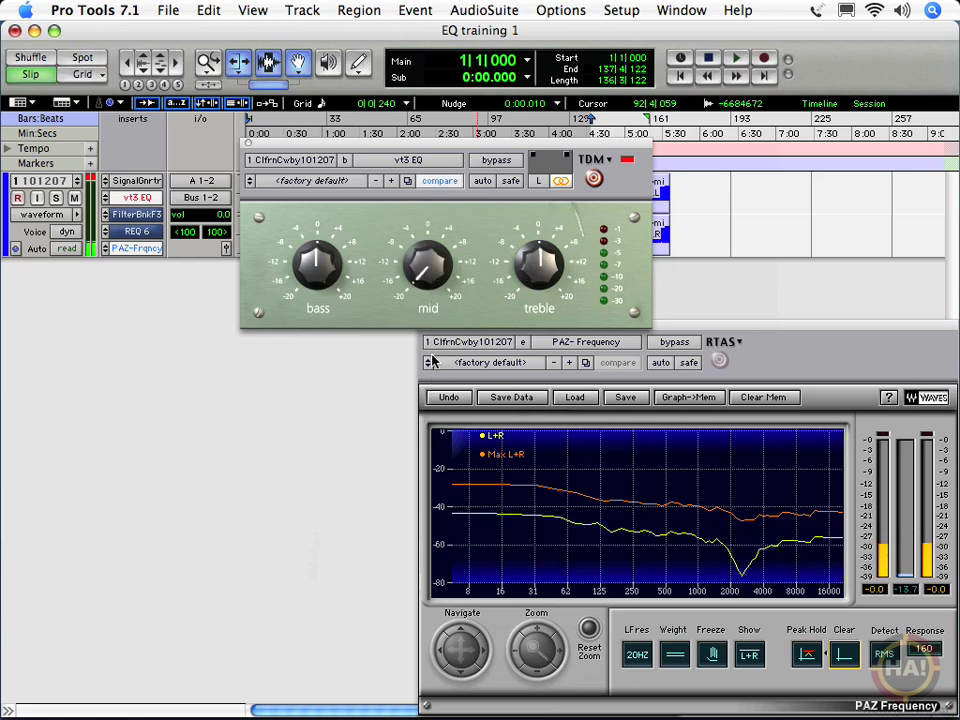
{"action": "mouse_move", "coordinate": [425, 265]}
{"action": "left_mouse_down"}
{"action": "mouse_move", "coordinate": [428, 211]}
{"action": "mouse_move", "coordinate": [428, 272]}
{"action": "left_mouse_up"}
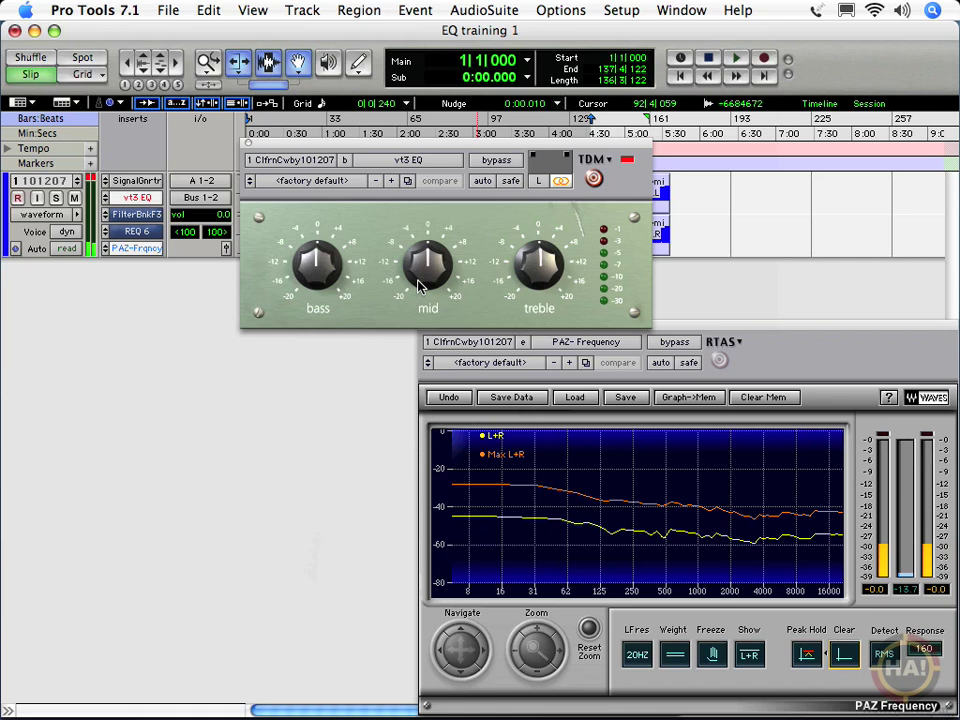
{"action": "left_click_drag", "start_coordinate": [420, 282], "coordinate": [408, 392]}
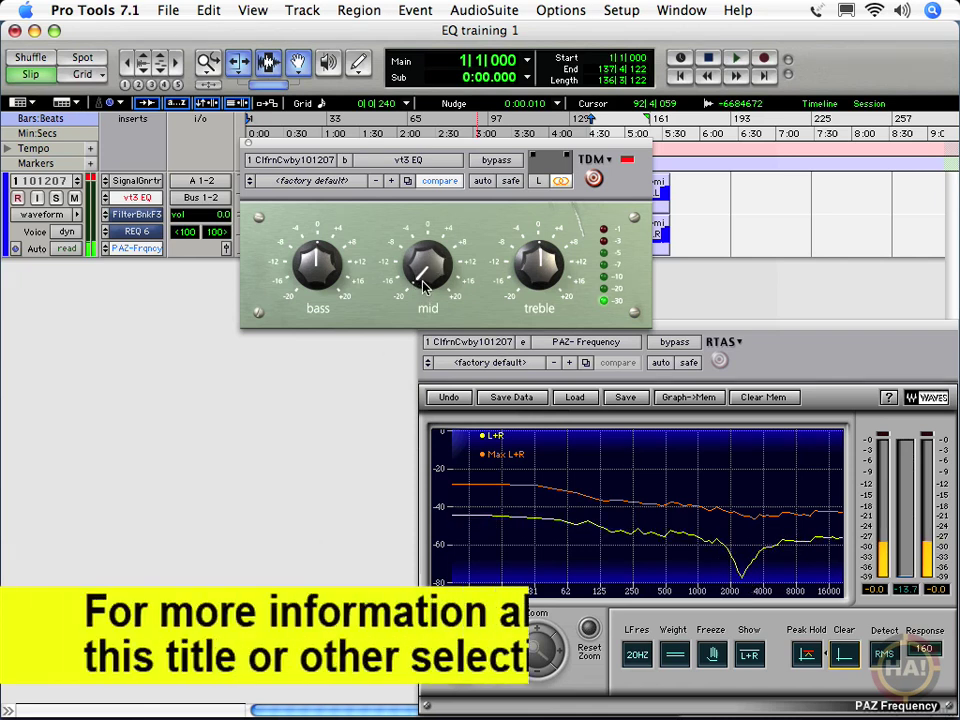
{"action": "left_click_drag", "start_coordinate": [421, 234], "coordinate": [450, 120]}
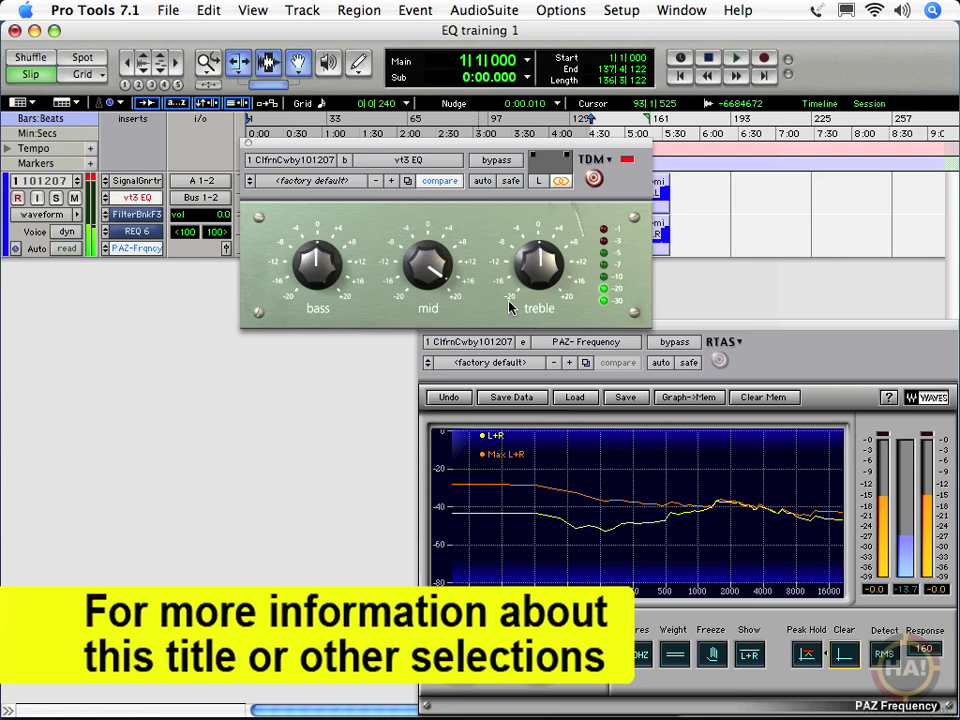
Reset the vt3 EQ mid band to 0 and stop the music.
{"action": "left_click", "coordinate": [428, 262], "text": "alt"}
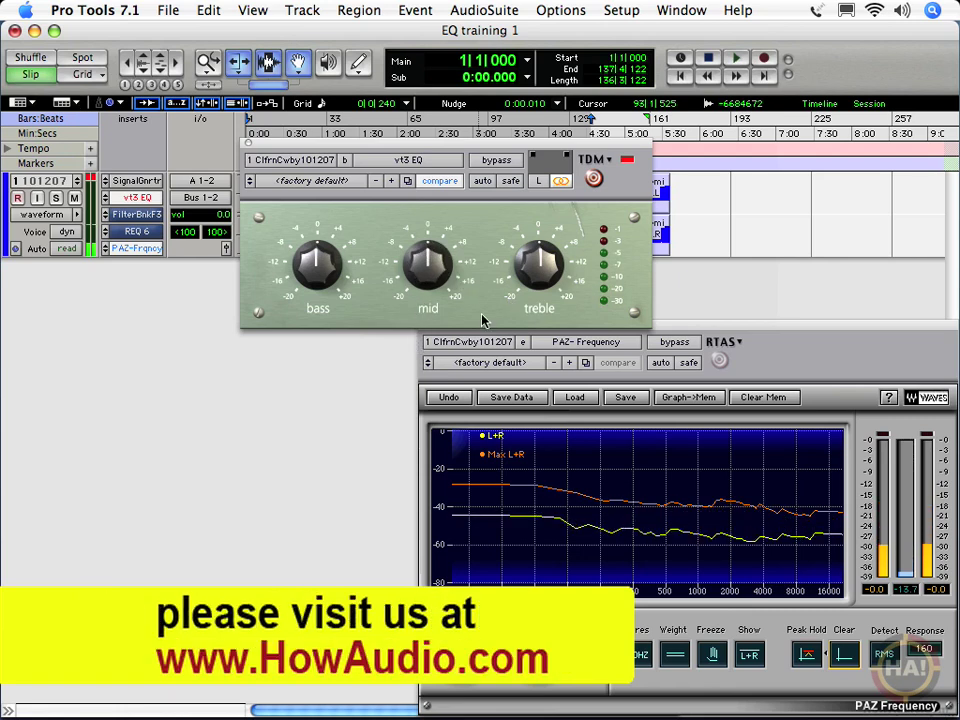
{"action": "left_click", "coordinate": [140, 181], "text": "super"}
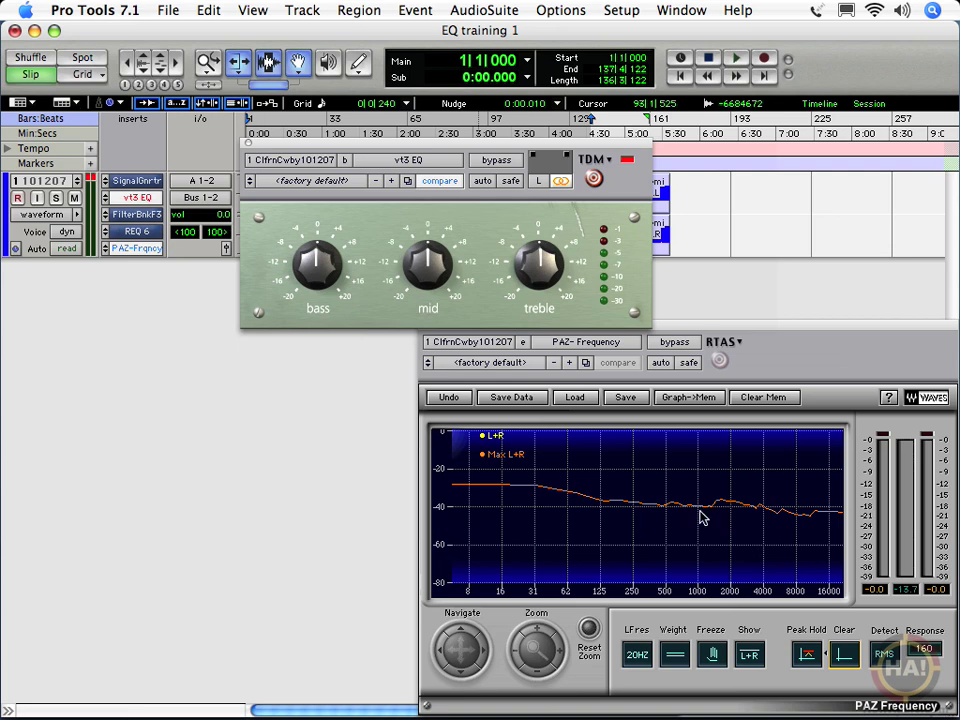
Play the track while moving vt3 treble, bass and mid, then return the mid band to 0.
{"action": "key", "text": "space"}
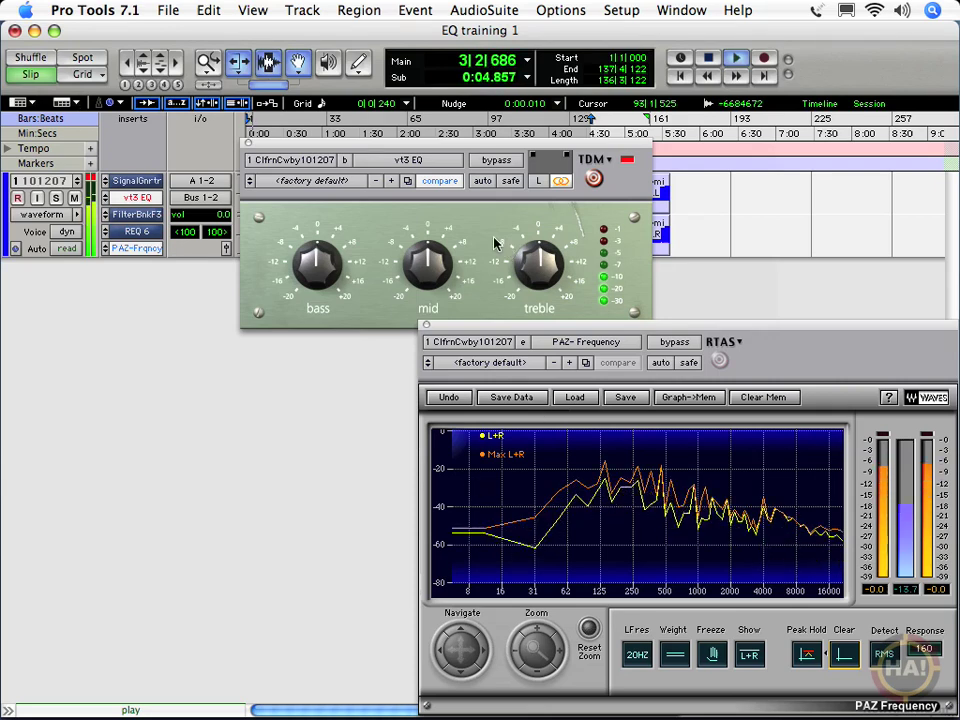
{"action": "left_click_drag", "start_coordinate": [525, 258], "coordinate": [541, 237]}
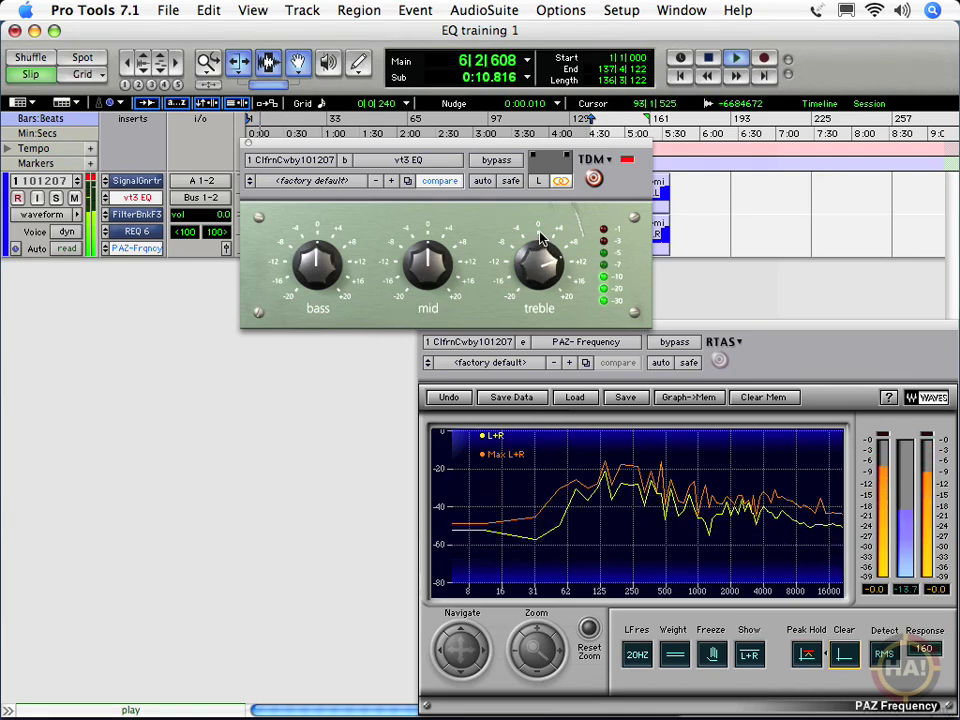
{"action": "left_click_drag", "start_coordinate": [540, 237], "coordinate": [538, 260]}
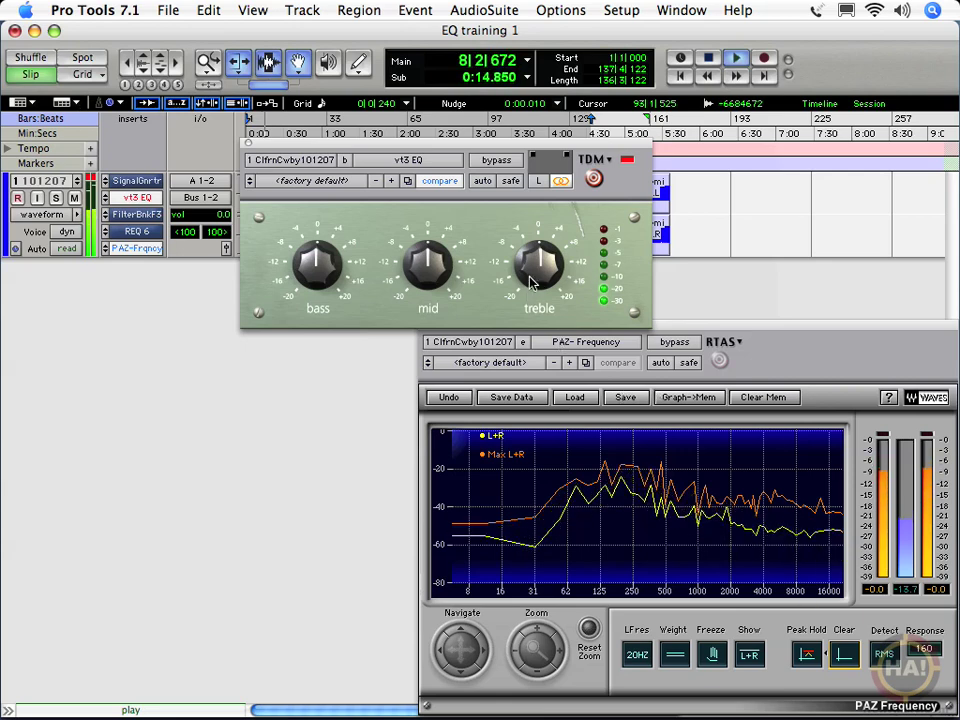
{"action": "mouse_move", "coordinate": [533, 247]}
{"action": "left_mouse_down"}
{"action": "mouse_move", "coordinate": [535, 210]}
{"action": "mouse_move", "coordinate": [536, 252]}
{"action": "left_mouse_up"}
{"action": "mouse_move", "coordinate": [321, 263]}
{"action": "left_mouse_down"}
{"action": "mouse_move", "coordinate": [335, 235]}
{"action": "mouse_move", "coordinate": [329, 258]}
{"action": "left_mouse_up"}
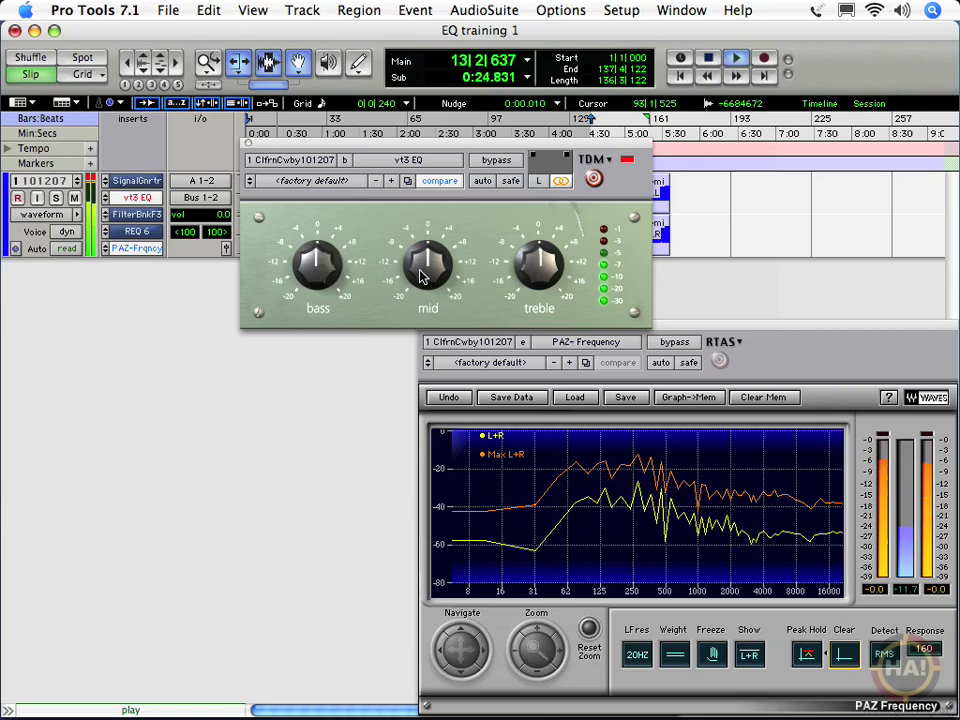
{"action": "left_click_drag", "start_coordinate": [421, 277], "coordinate": [434, 246]}
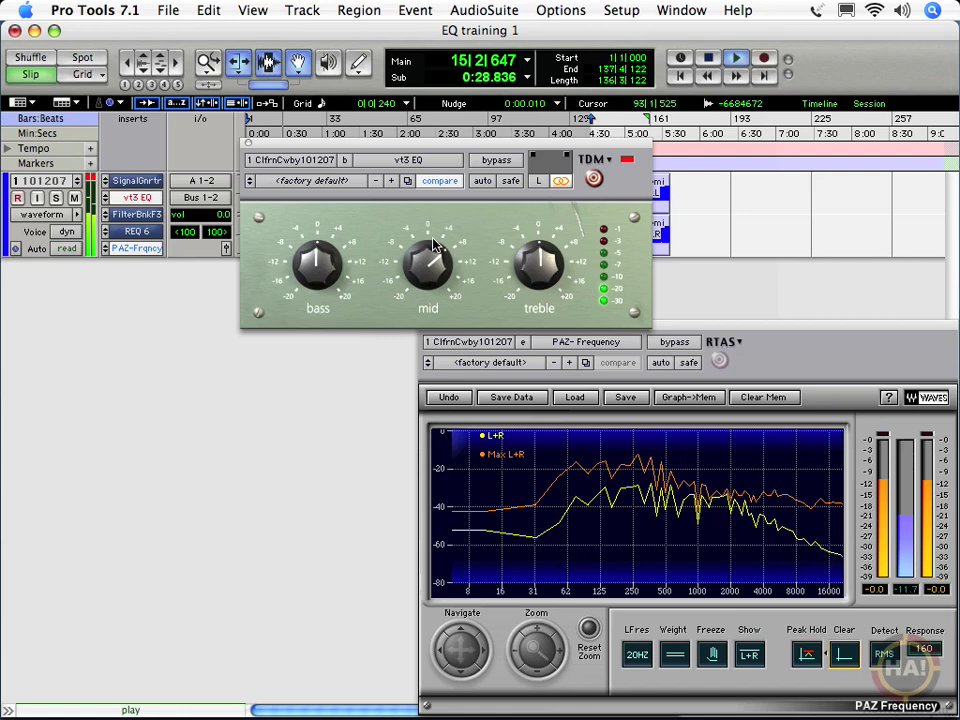
{"action": "left_click_drag", "start_coordinate": [434, 246], "coordinate": [470, 272]}
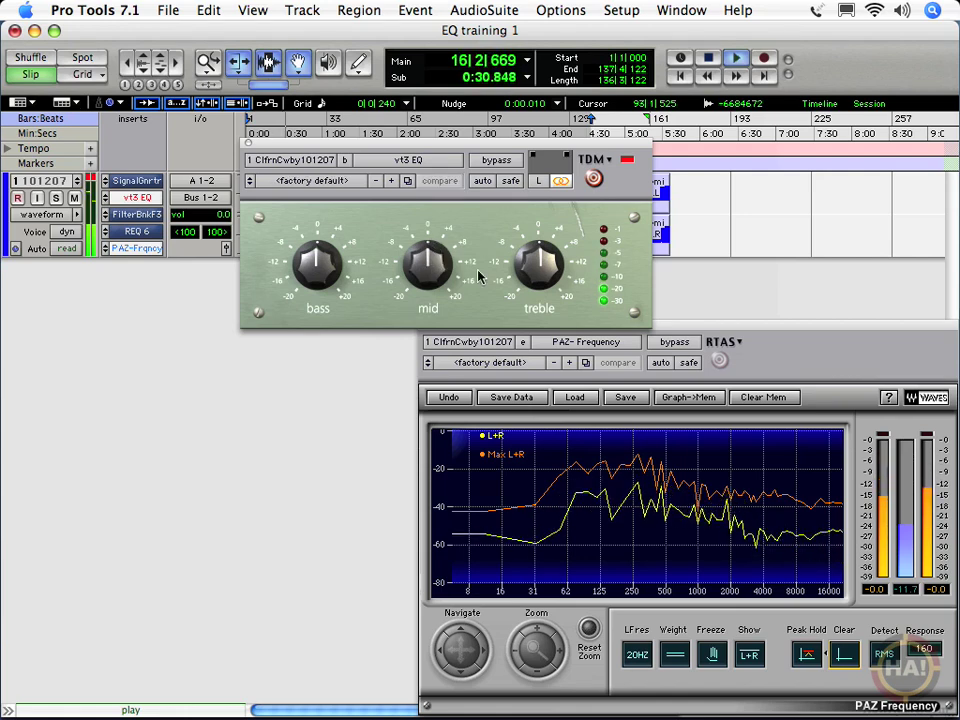
Stop playback at the start, leaving the flat-EQ peak curve showing in PAZ.
{"action": "key", "text": "space"}
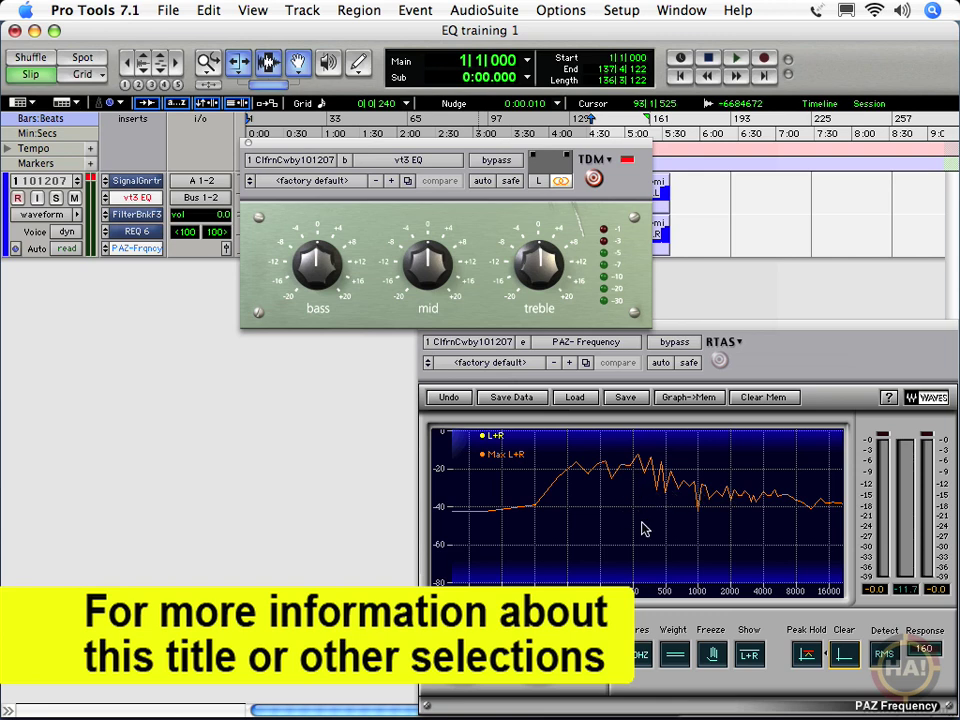
Clear PAZ, play the track with mids boosted and treble cut, then stop.
{"action": "left_click", "coordinate": [842, 656]}
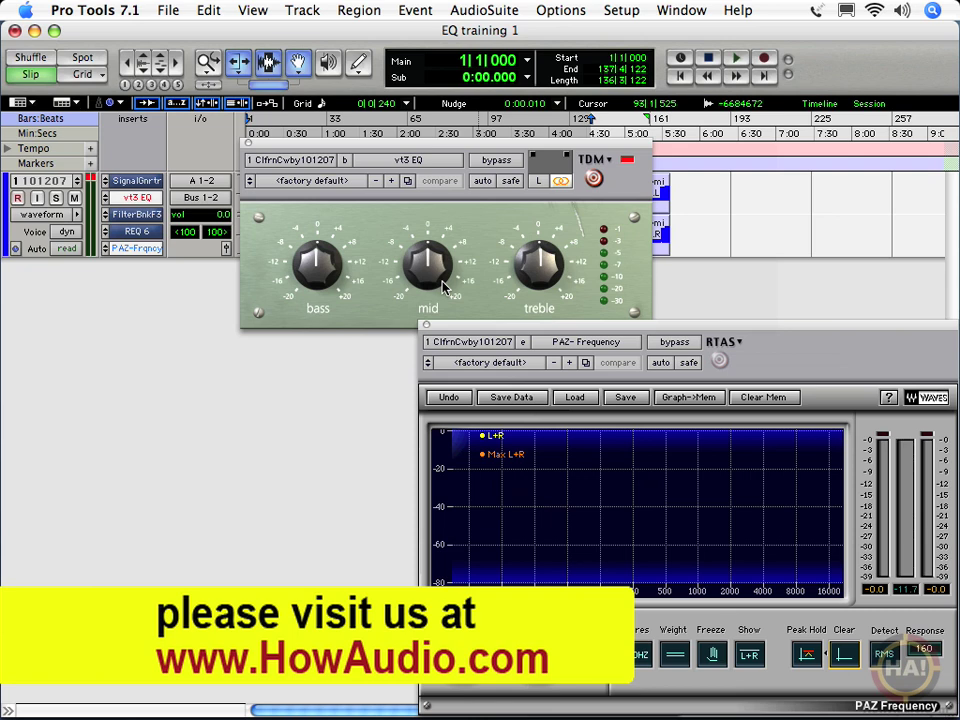
{"action": "key", "text": "space"}
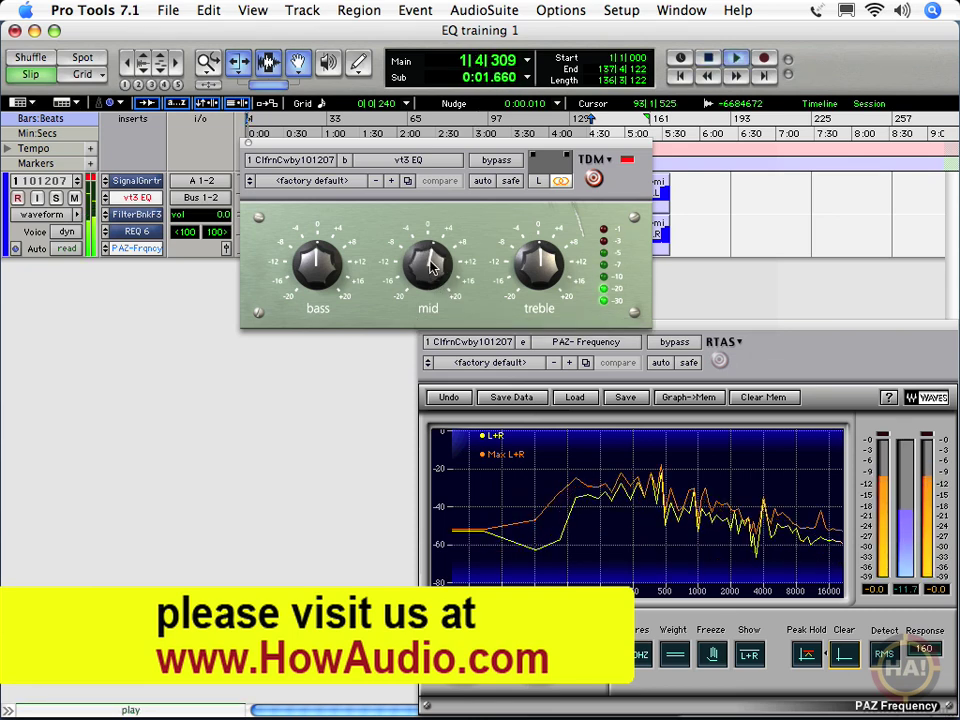
{"action": "left_click_drag", "start_coordinate": [432, 266], "coordinate": [436, 250]}
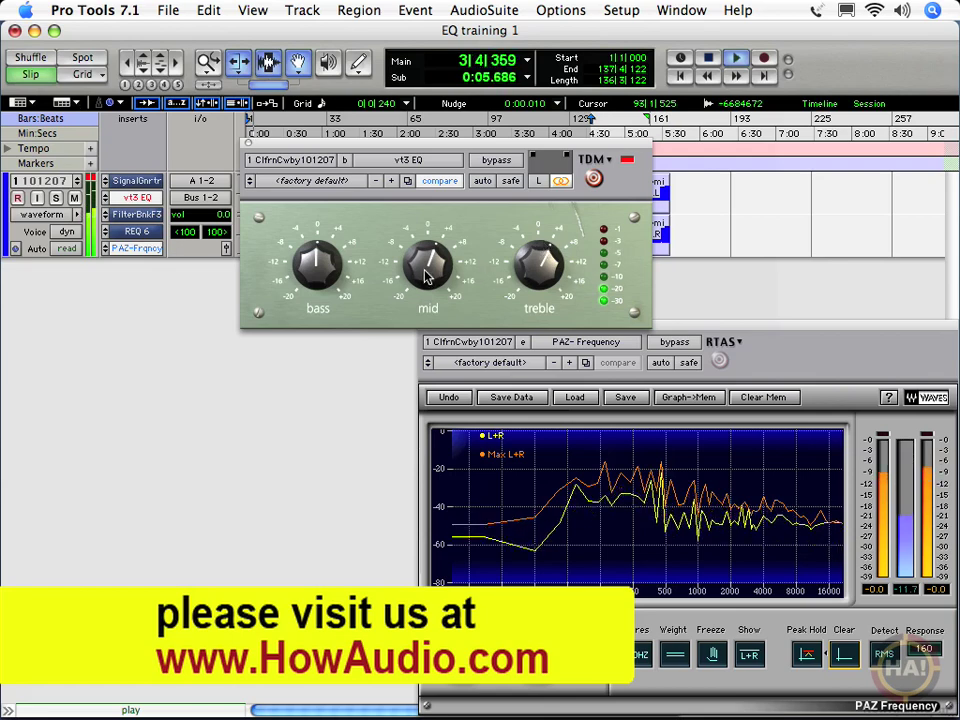
{"action": "left_click_drag", "start_coordinate": [529, 266], "coordinate": [530, 276]}
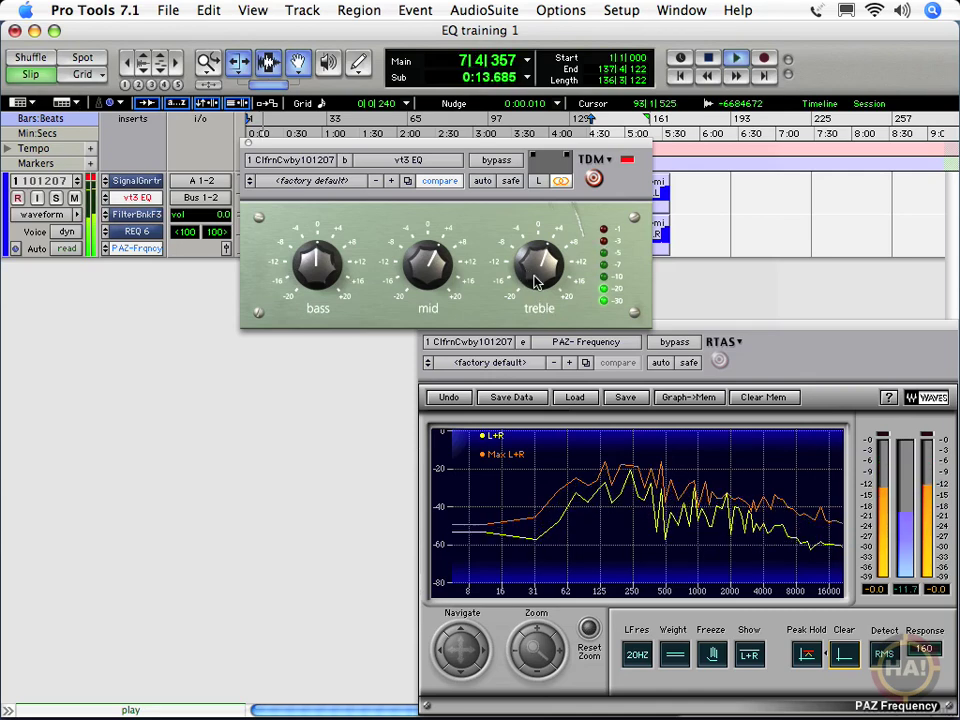
{"action": "key", "text": "space"}
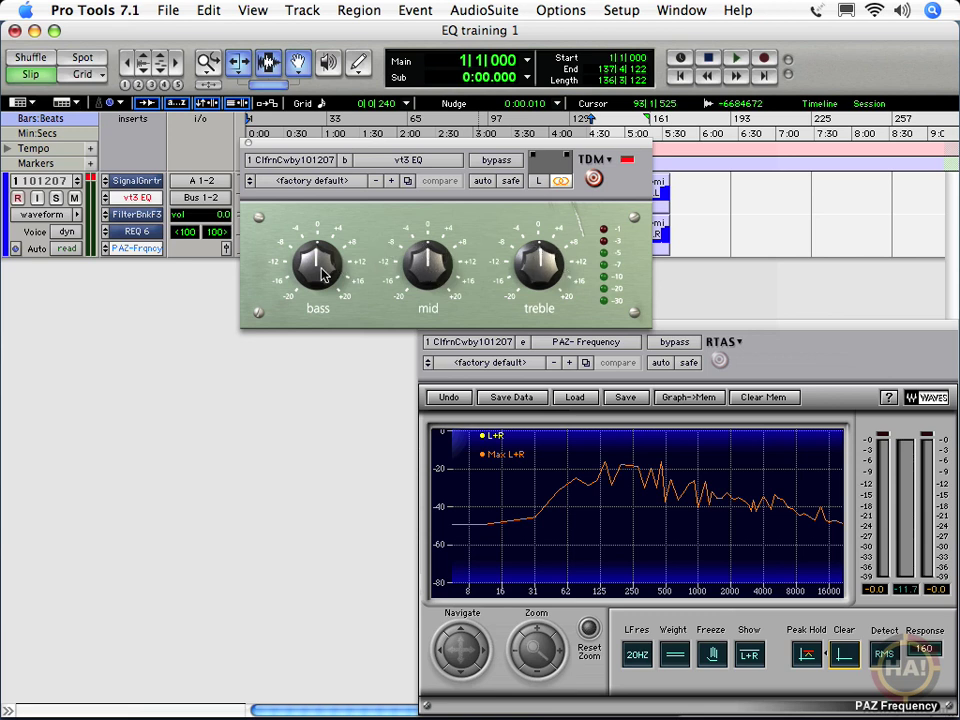
Play with the bass cut and track volume at +2.9, then stop and reset bass to 0.
{"action": "left_click", "coordinate": [446, 322]}
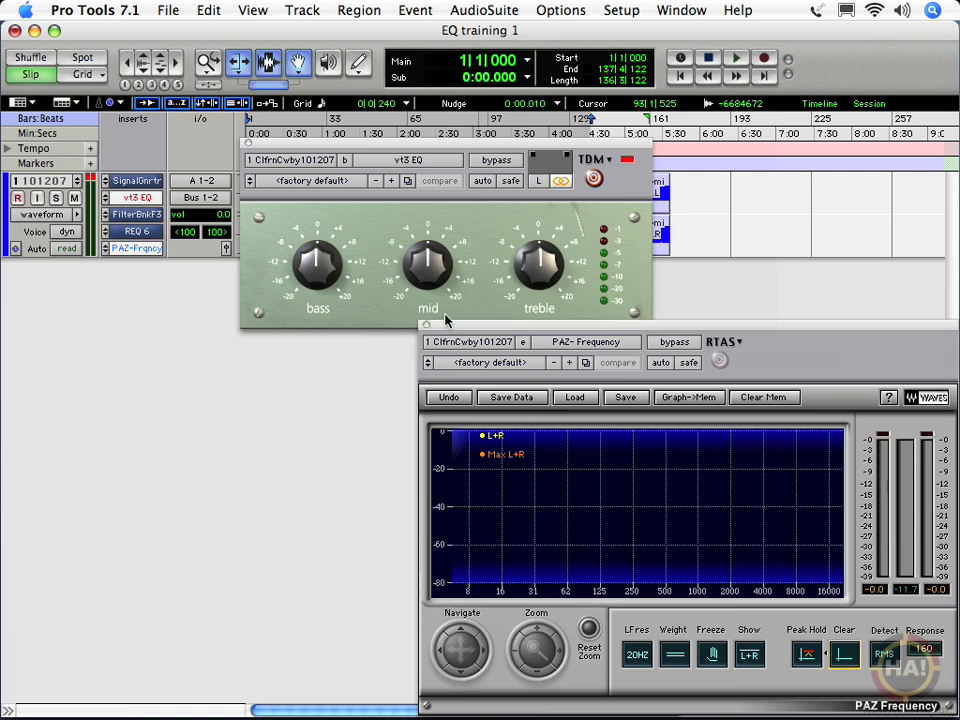
{"action": "key", "text": "space"}
{"action": "left_click_drag", "start_coordinate": [327, 275], "coordinate": [318, 286]}
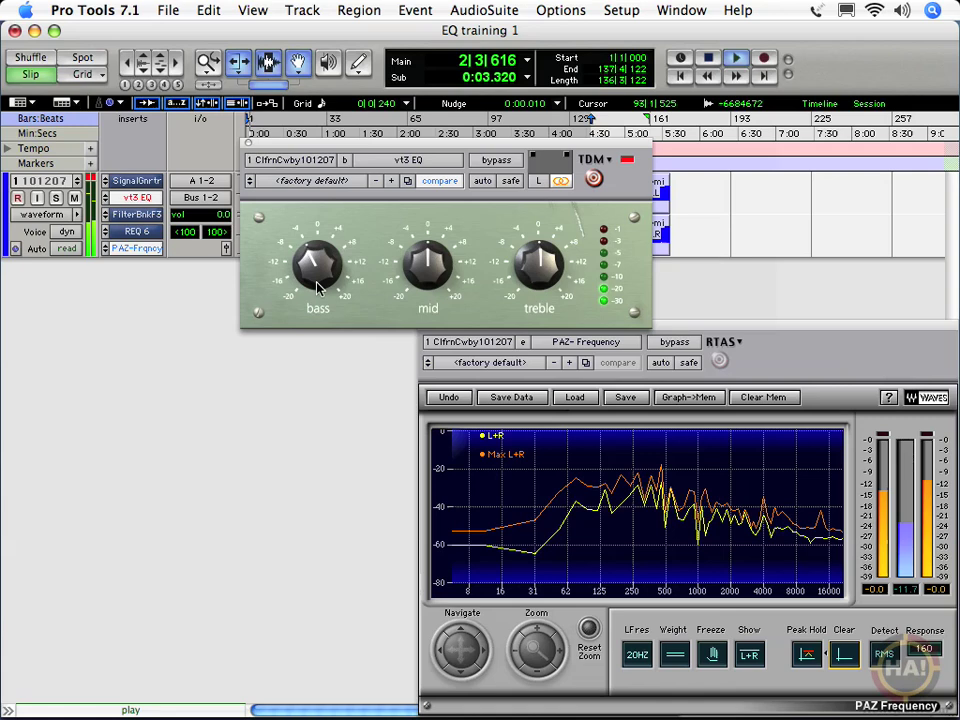
{"action": "left_click_drag", "start_coordinate": [220, 222], "coordinate": [220, 218]}
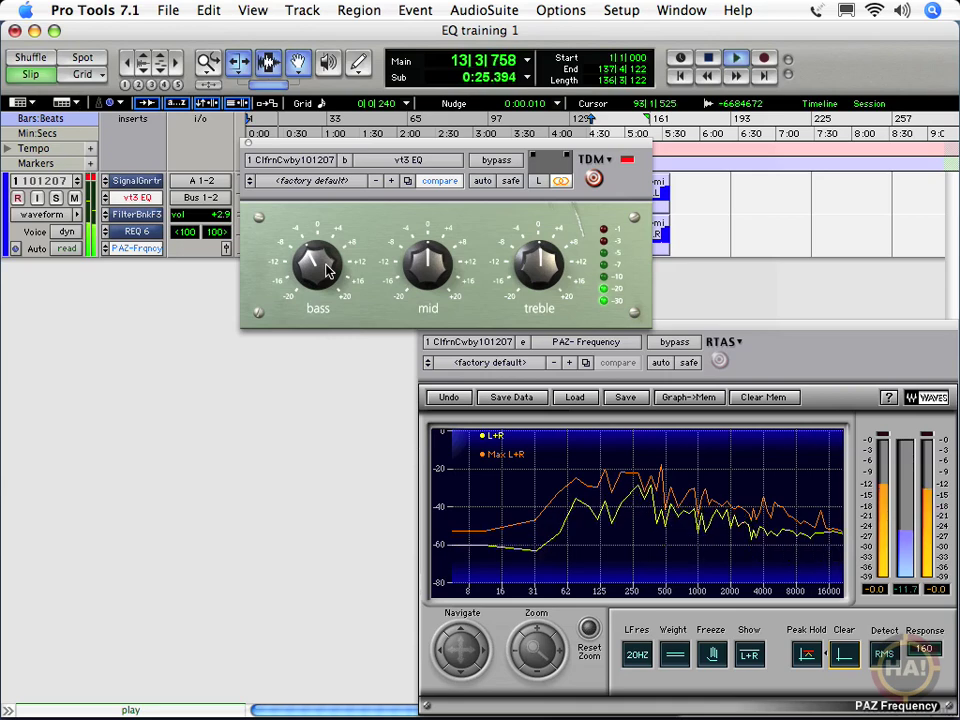
{"action": "key", "text": "space"}
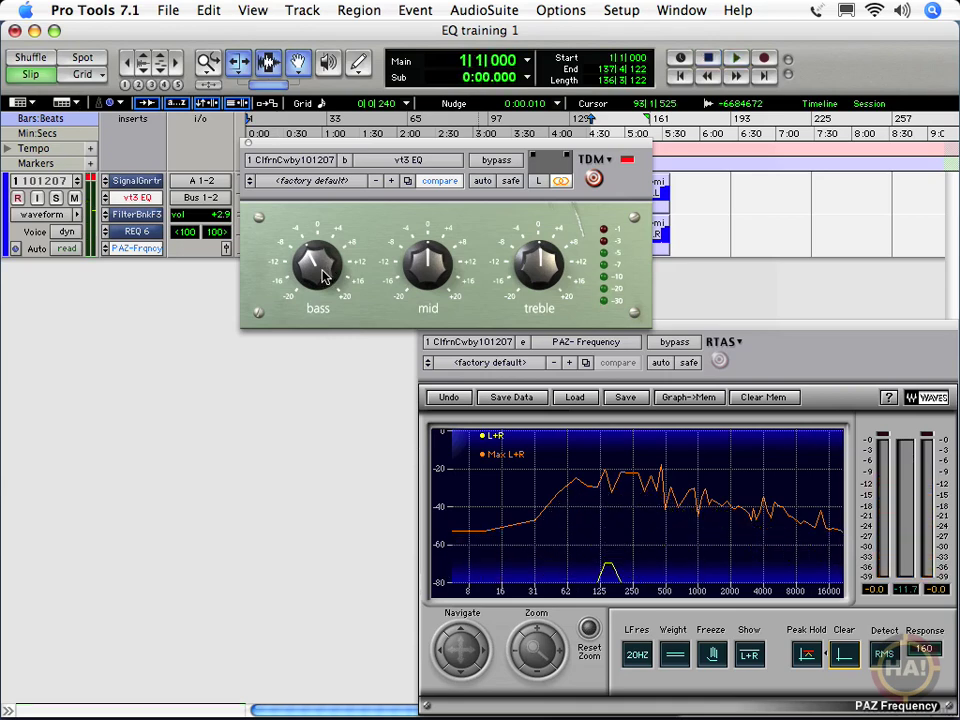
{"action": "left_click_drag", "start_coordinate": [323, 277], "coordinate": [318, 267]}
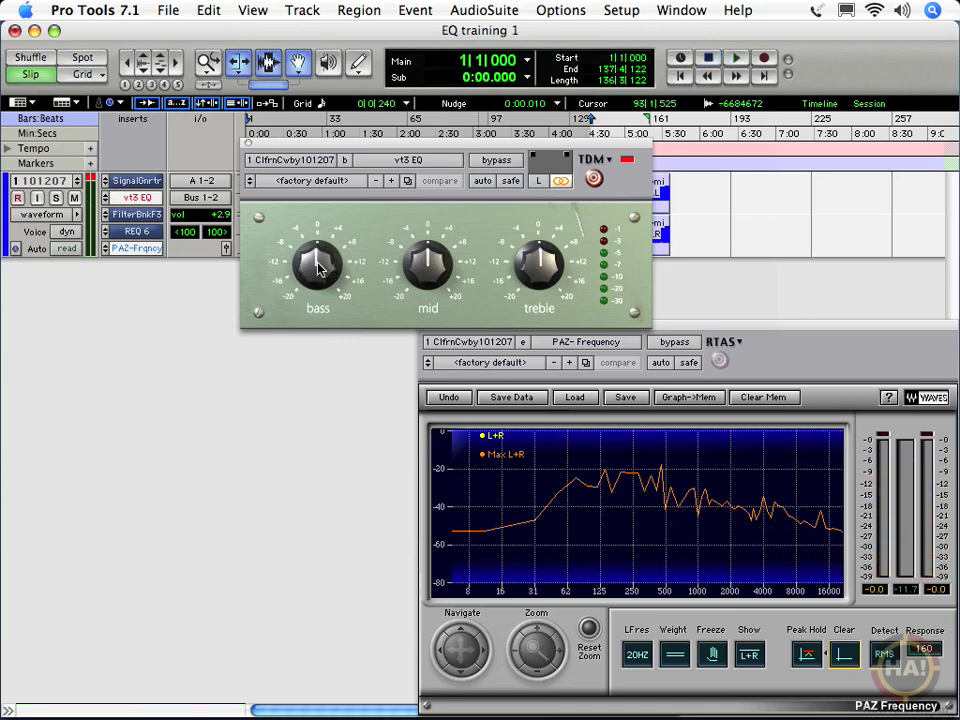